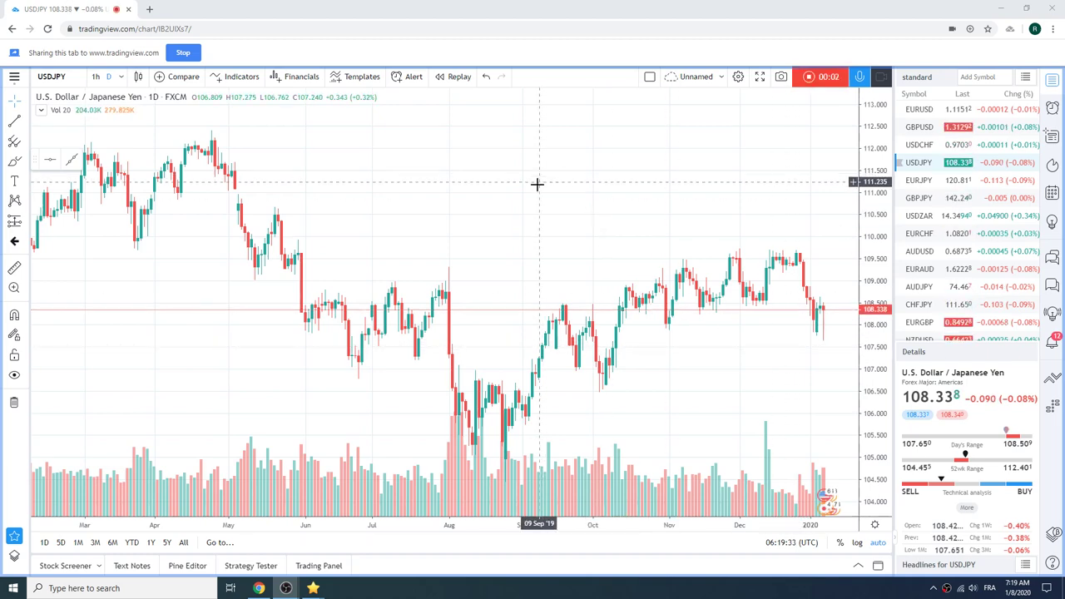
Step: Briefly view the USD/South African Rand (USDZAR) daily chart
scroll(537, 184, down, 2)
scroll(528, 213, up, 3)
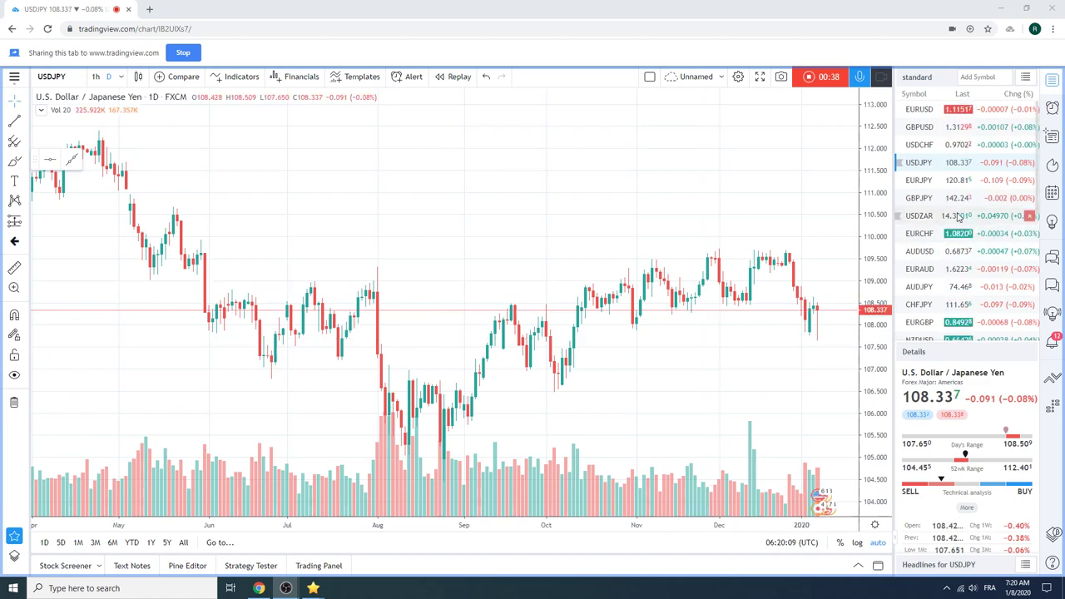
click(926, 217)
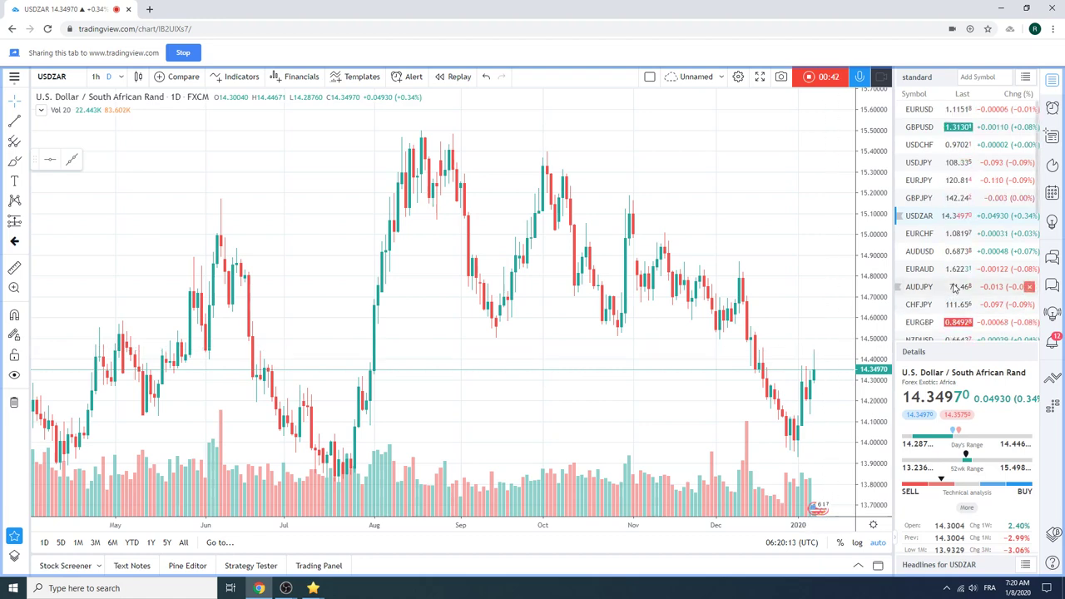
Step: Load the S&P 500 E-mini Futures (ES1!) daily chart from further down the watchlist
scroll(949, 291, down, 3)
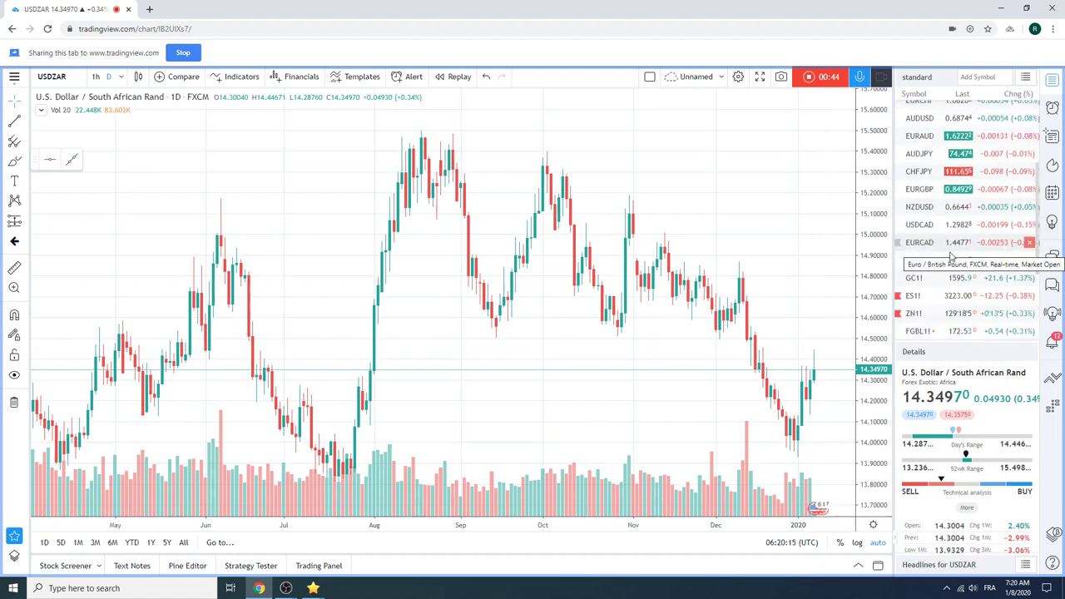
click(941, 302)
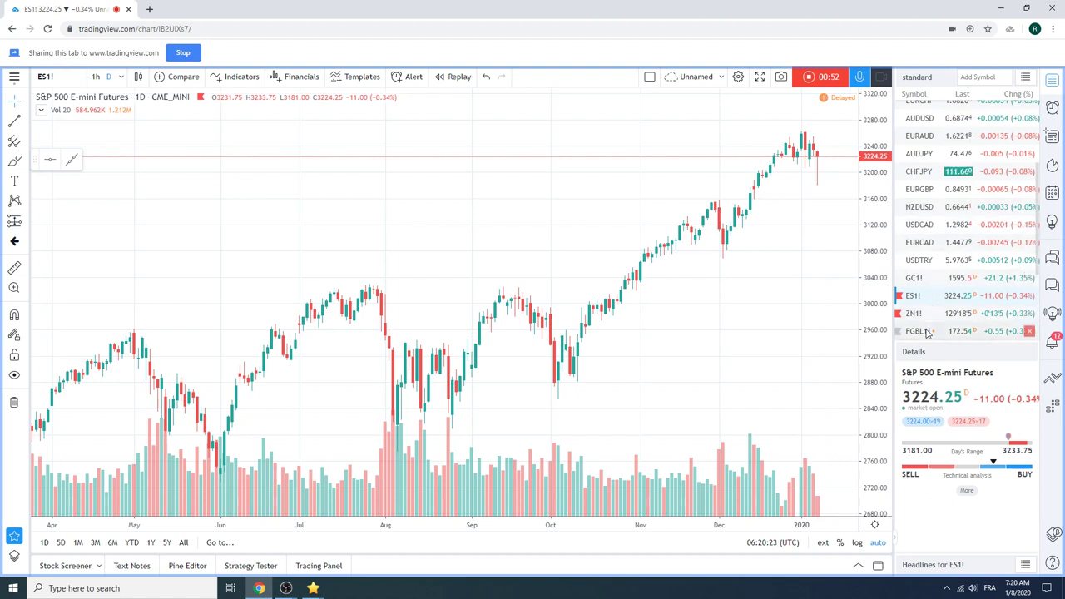
scroll(934, 310, down, 3)
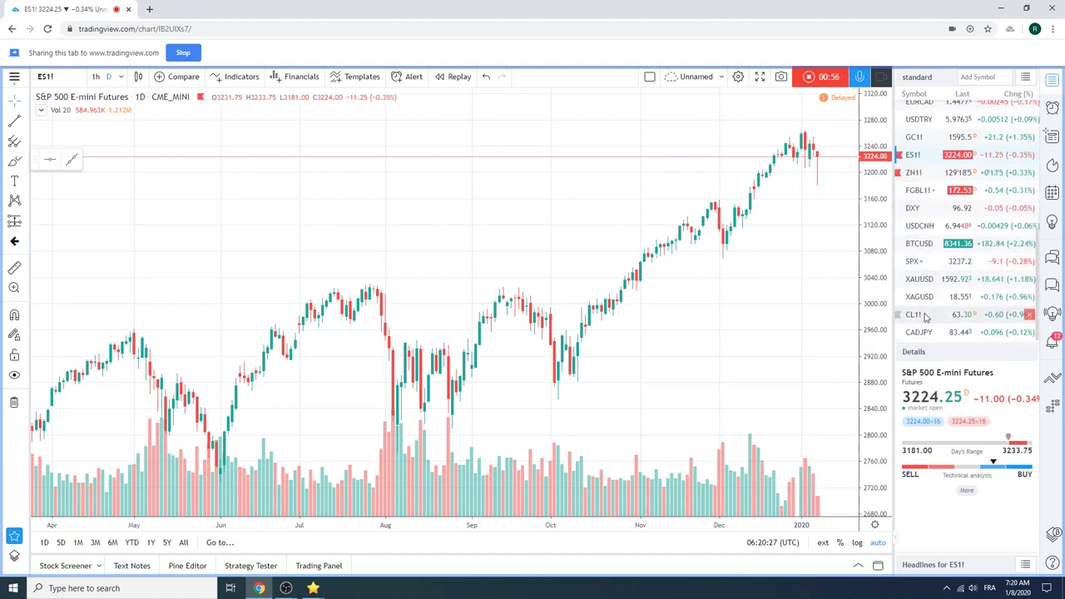
Step: Show Light Crude Oil Futures (CL1!) daily candles with crude oil details beside the watchlist
click(924, 316)
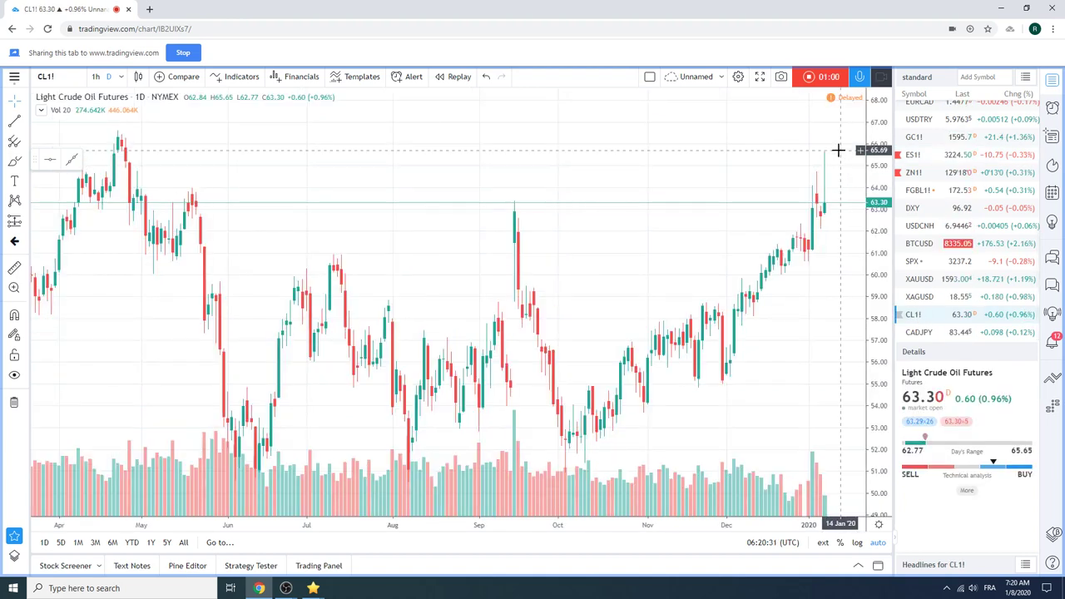
scroll(932, 275, up, 5)
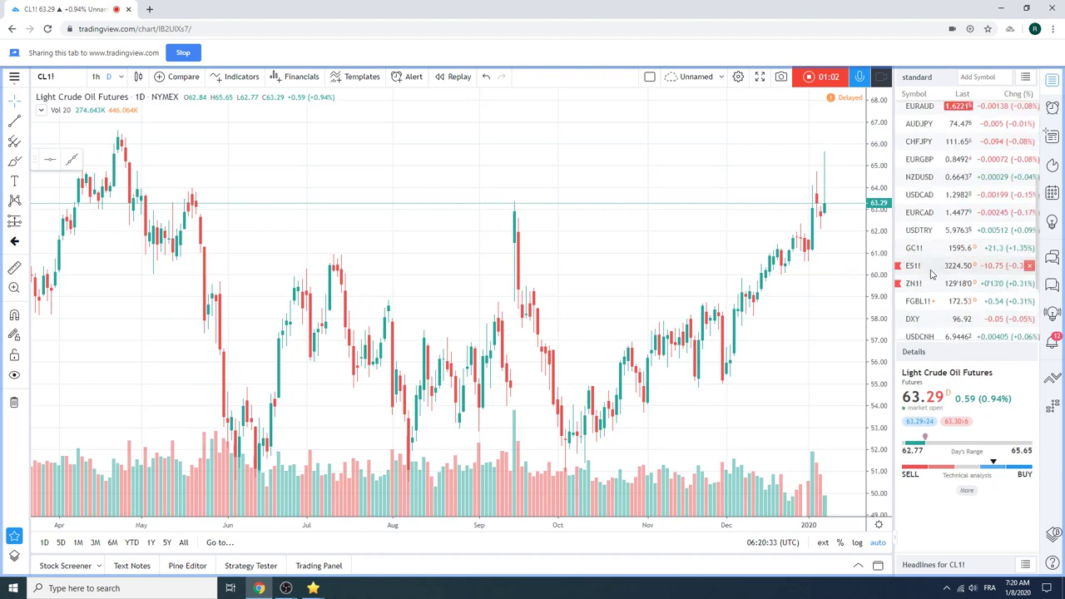
scroll(932, 275, up, 2)
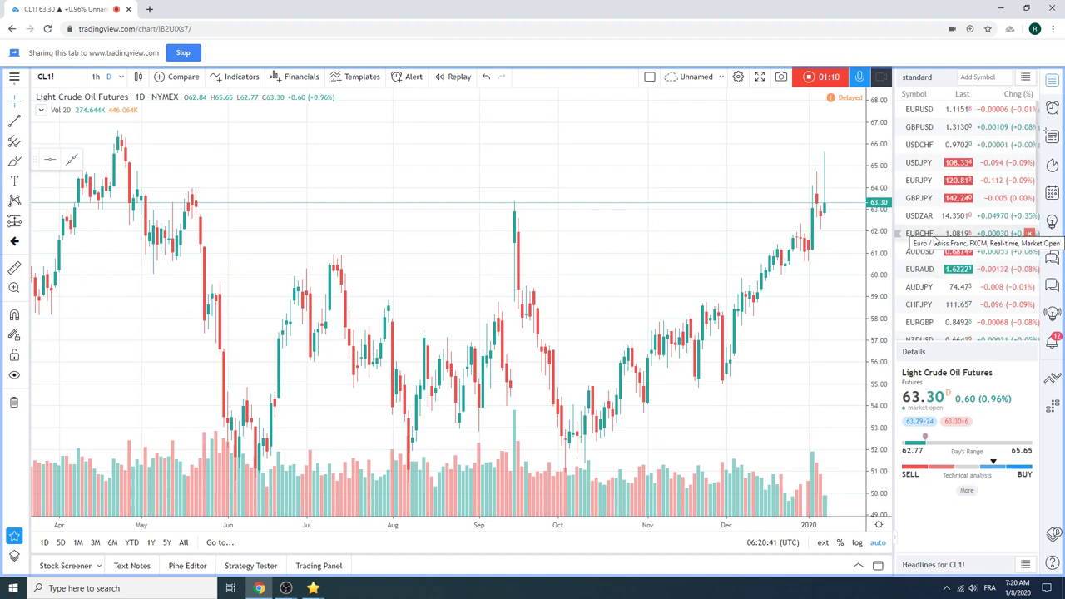
Step: Display the Euro / Swiss Franc (EURCHF) daily chart, browsing the watchlist up and down
click(919, 237)
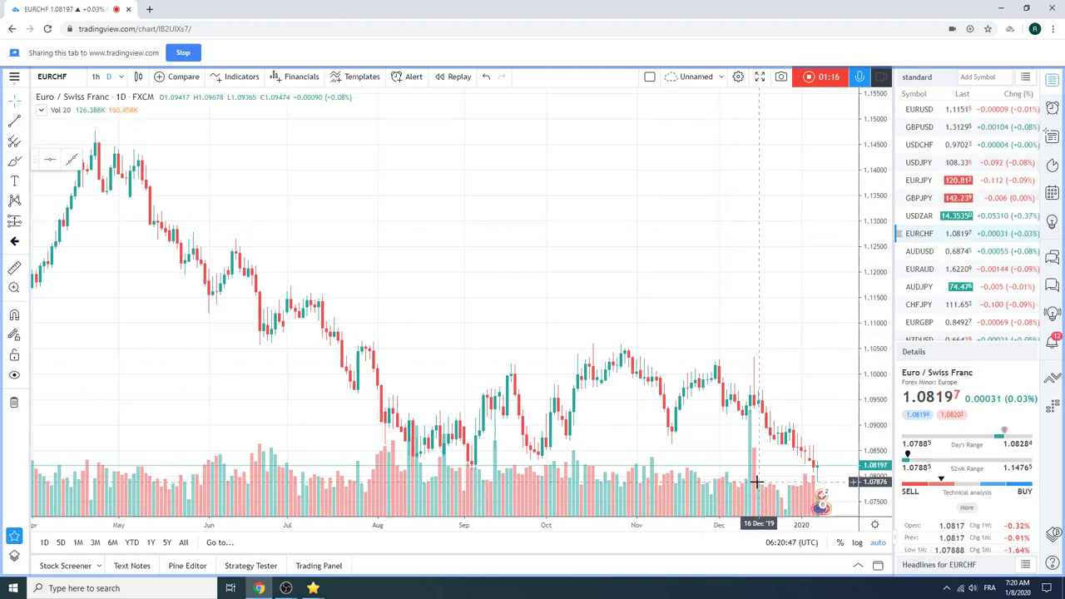
scroll(691, 279, down, 3)
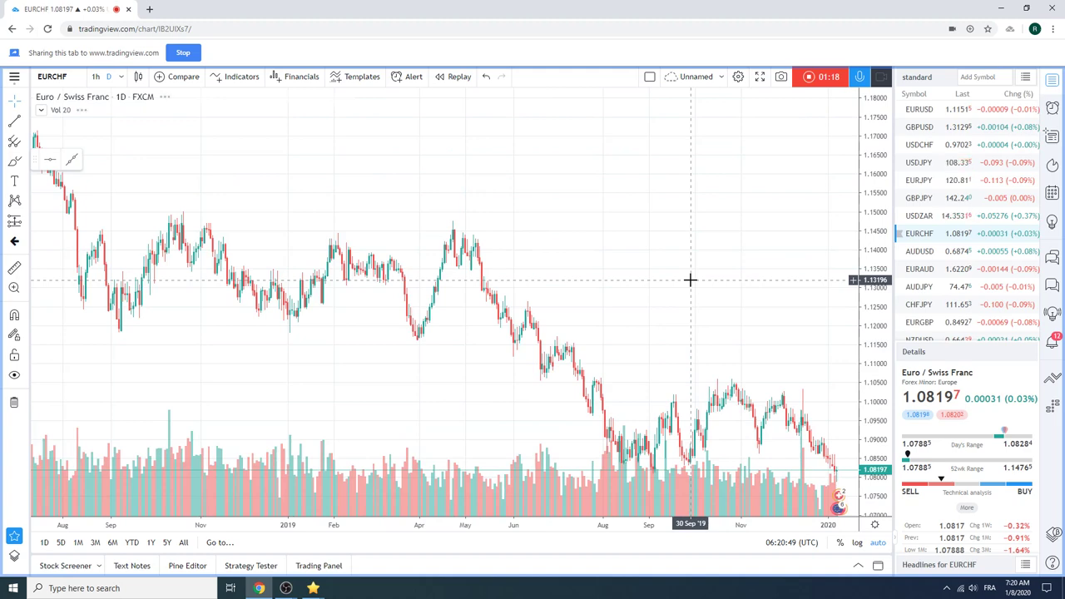
scroll(691, 279, up, 3)
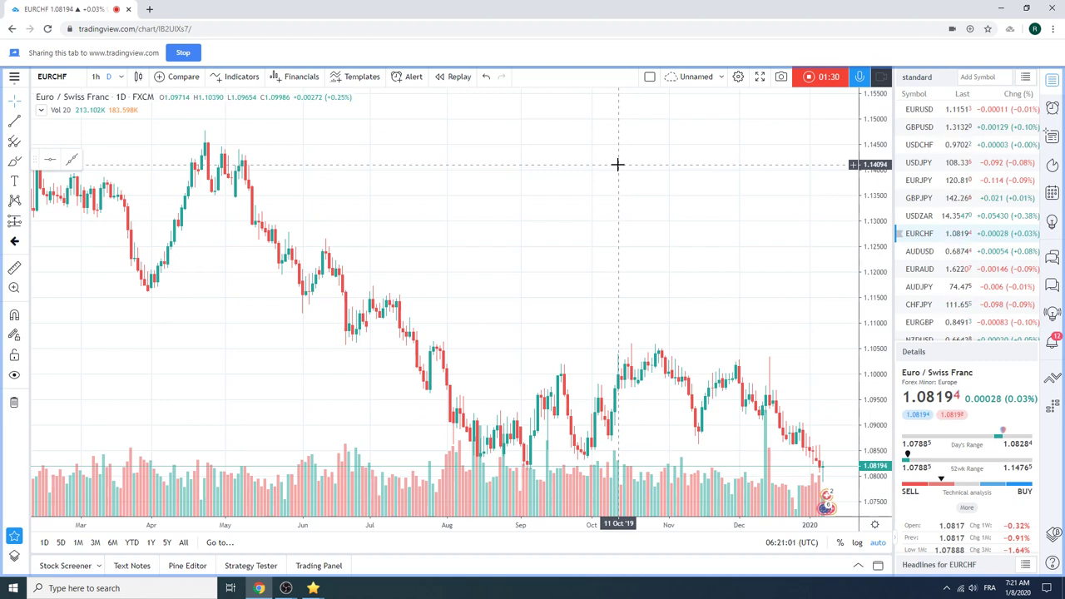
scroll(954, 191, down, 2)
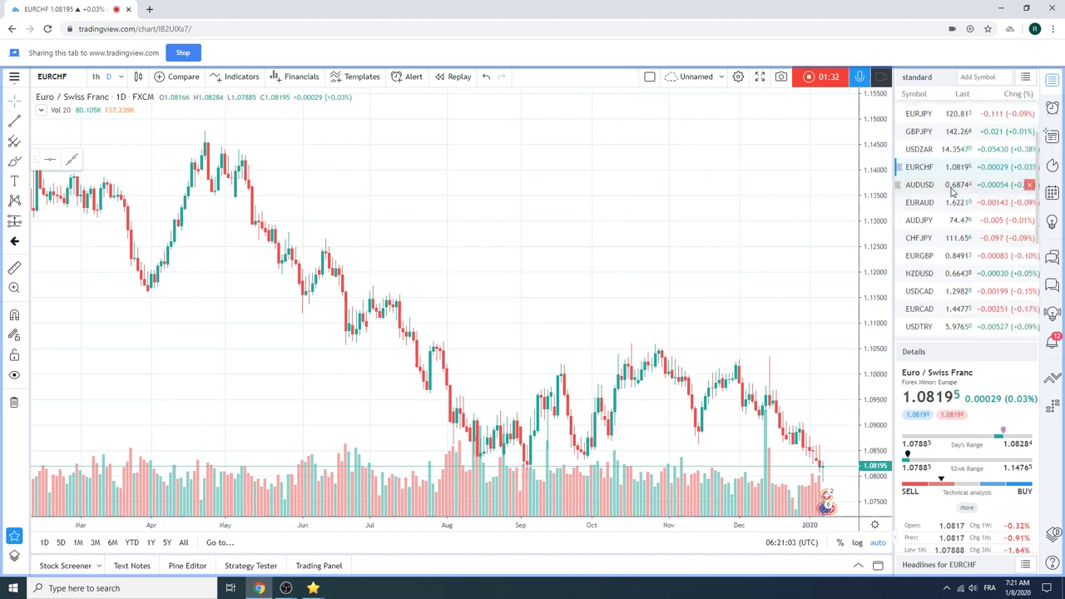
scroll(949, 235, up, 2)
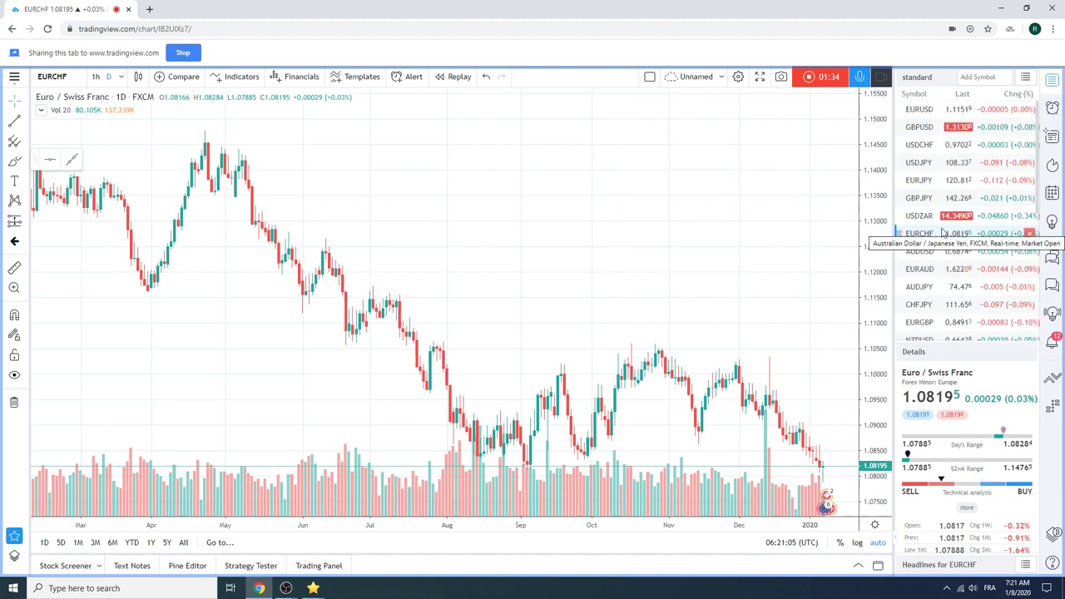
scroll(943, 233, down, 4)
Step: Return to the ES1! chart, then load Euro / U.S. Dollar (EURUSD) daily candles near 1.1151
click(924, 273)
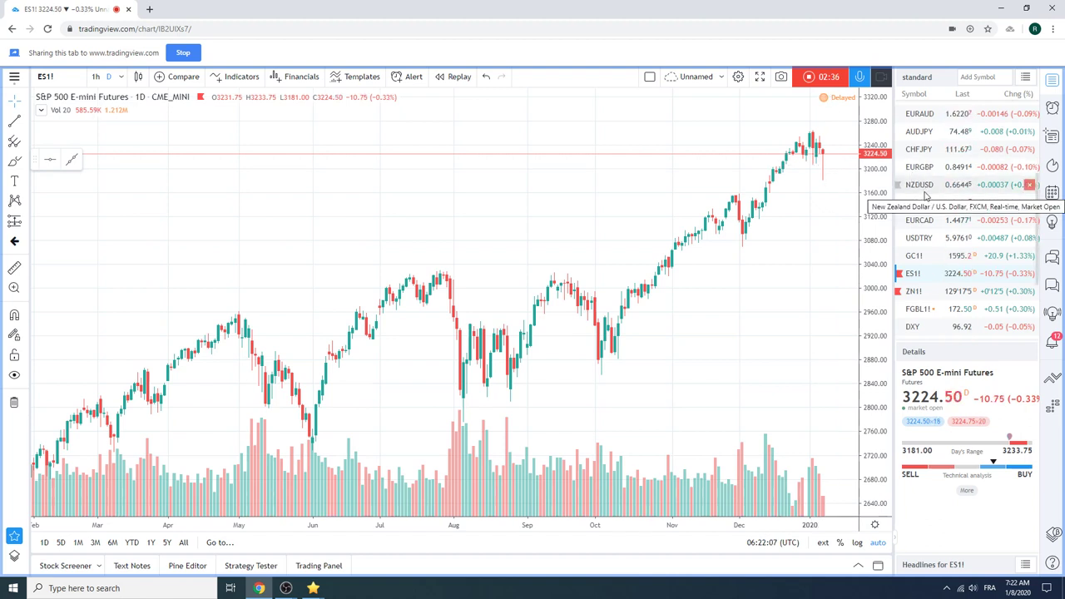
scroll(928, 198, up, 2)
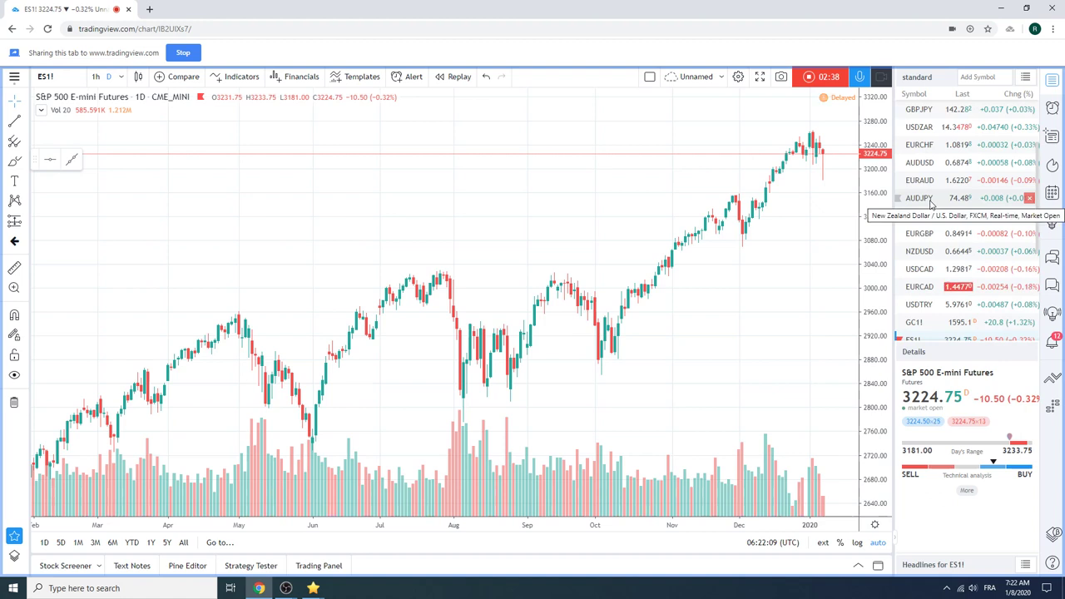
scroll(936, 213, up, 1)
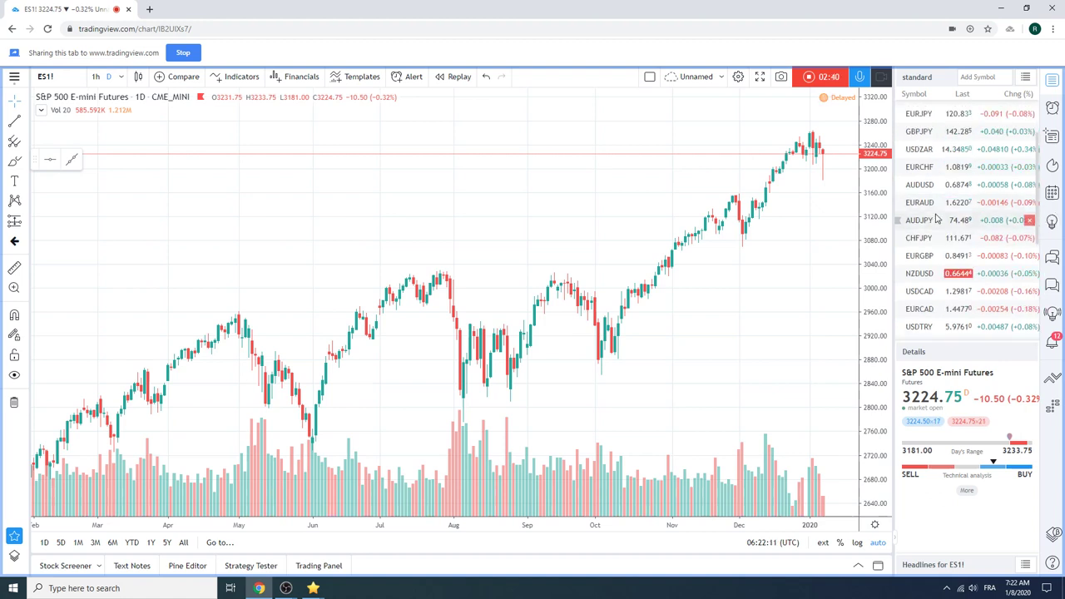
scroll(940, 218, up, 2)
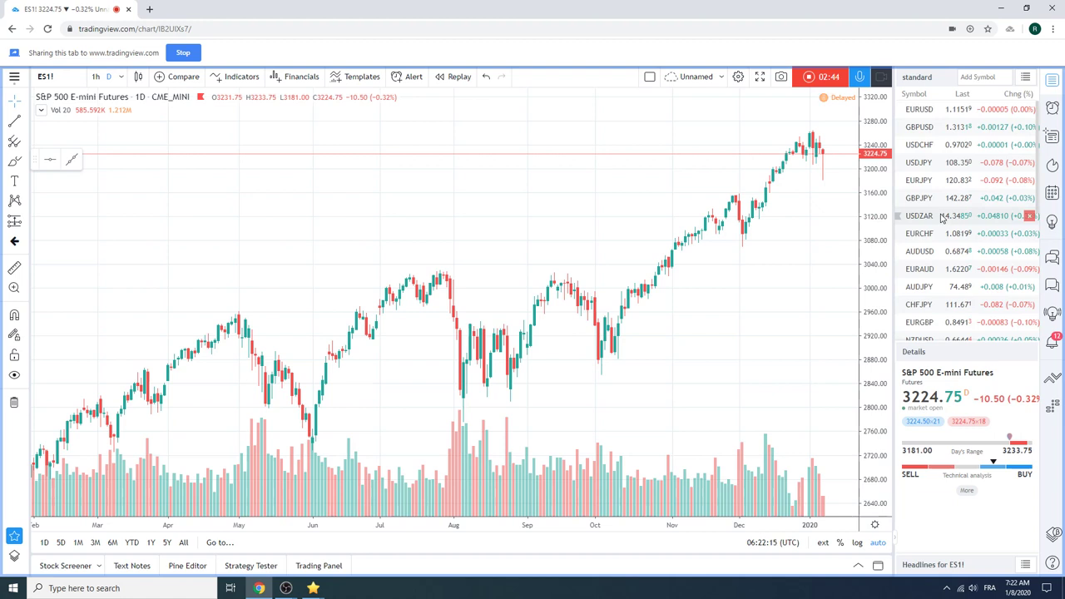
click(918, 109)
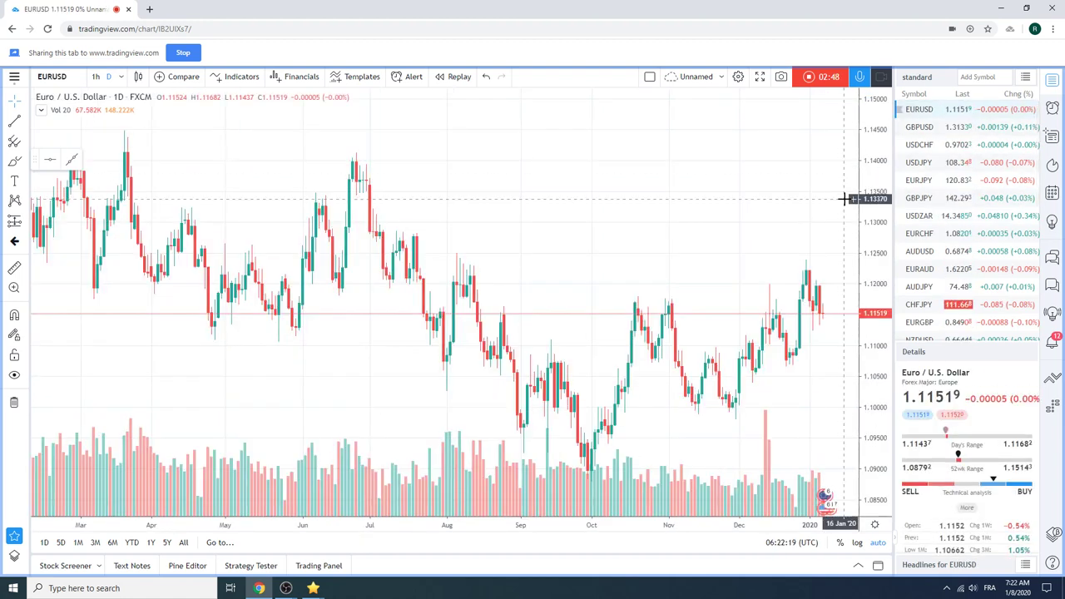
Step: Cycle through GBPUSD, USDCHF and EURJPY daily charts, ending on AUDUSD near 0.6875
click(921, 133)
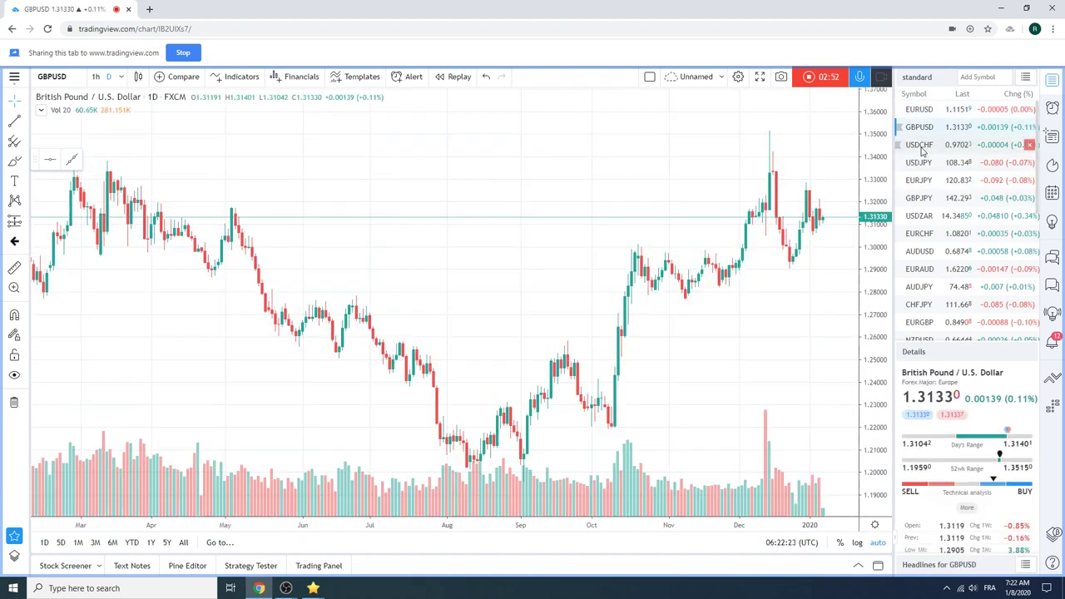
click(919, 146)
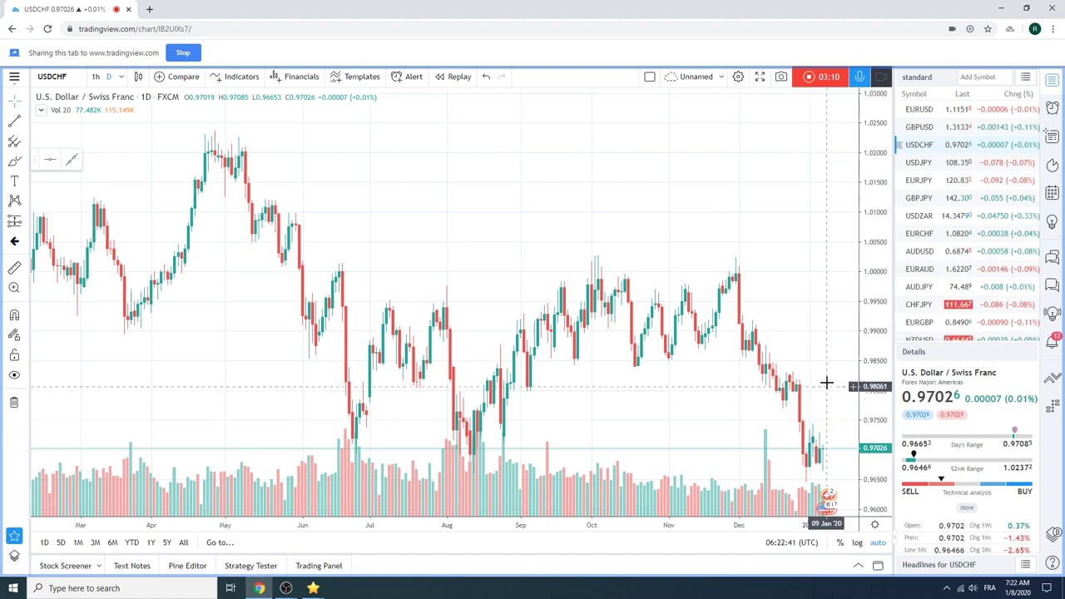
click(922, 181)
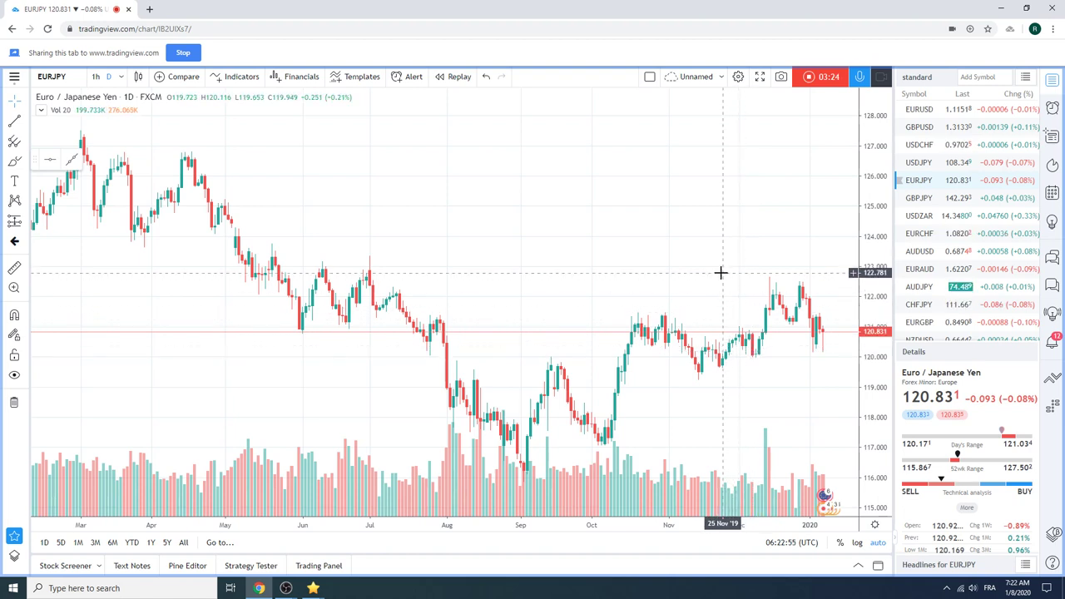
click(931, 253)
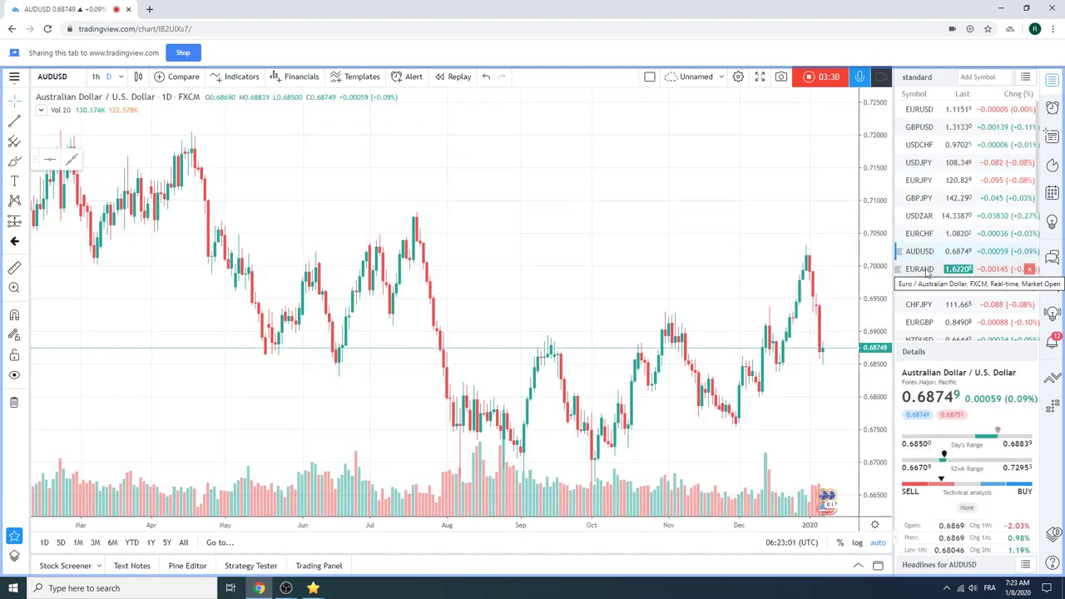
Step: Show Euro / Australian Dollar (EURAUD) daily candles near 1.6222 with the pair's details
click(924, 269)
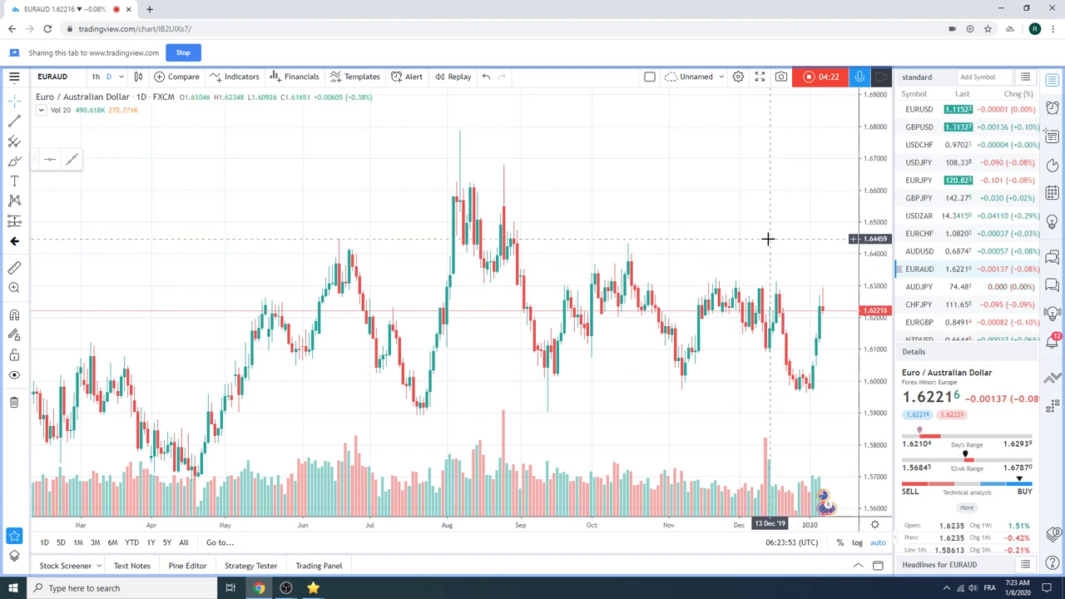
Step: Zoom the EURAUD chart out to span September 2018 through early 2020
scroll(767, 238, down, 2)
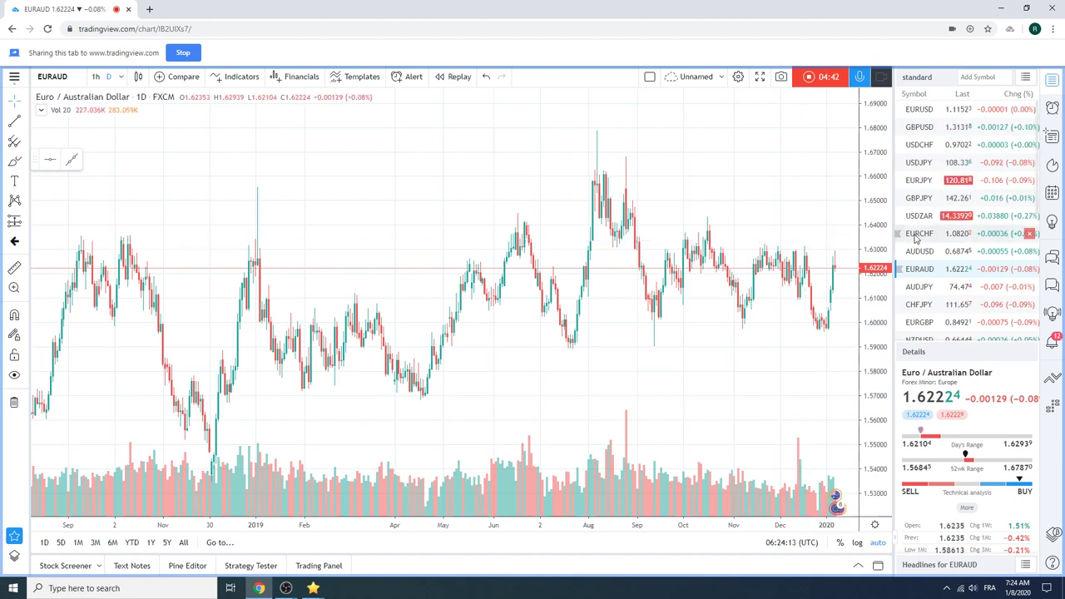
scroll(941, 217, down, 2)
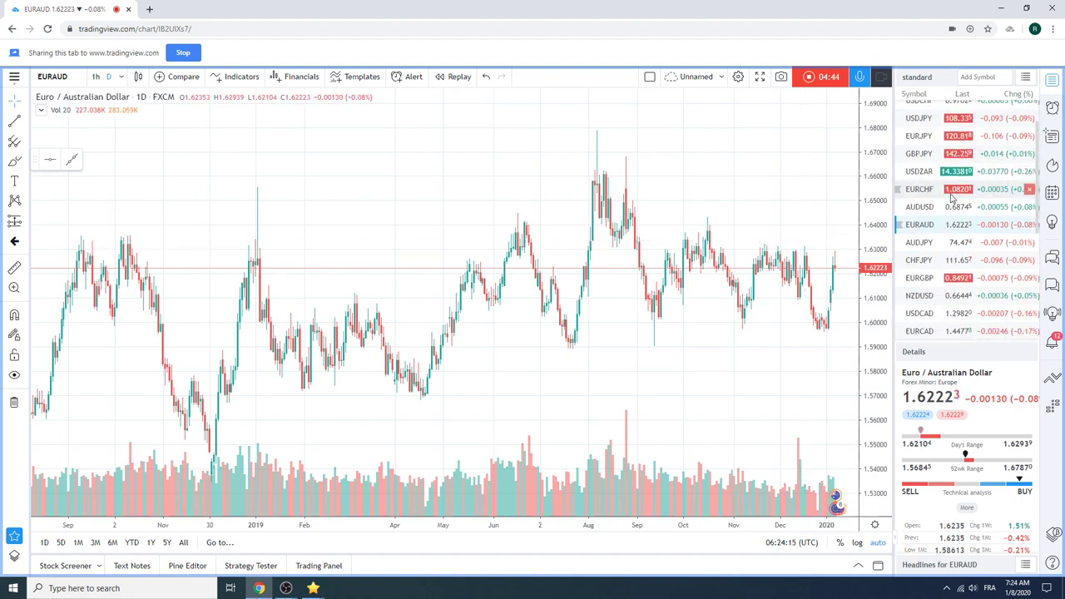
scroll(953, 197, down, 2)
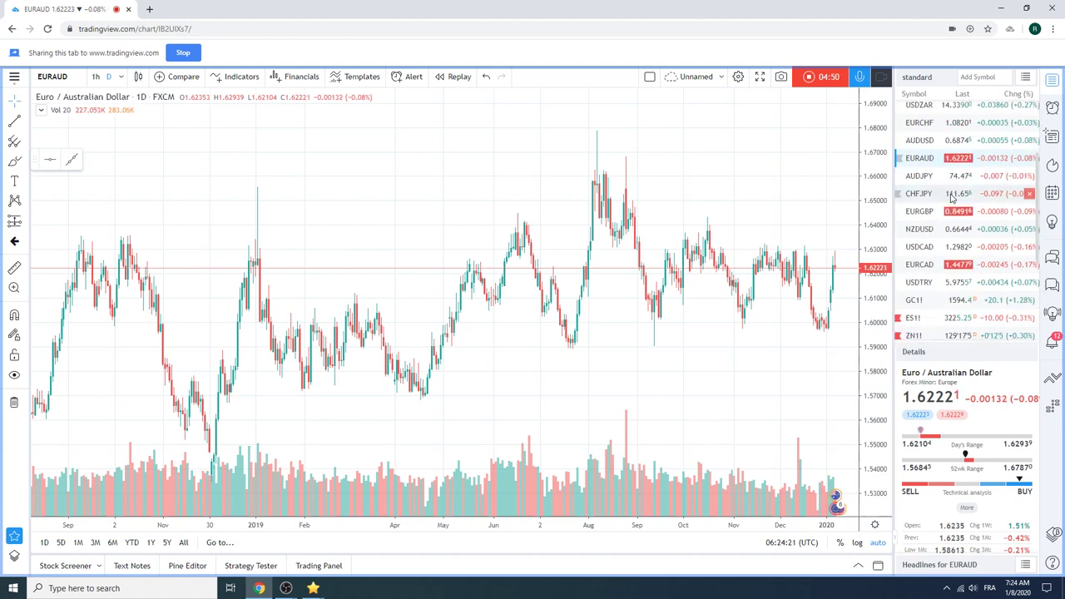
Step: Open the Gold Futures (GC1!) daily chart, trading near 1594.4, up 1.28%
click(949, 299)
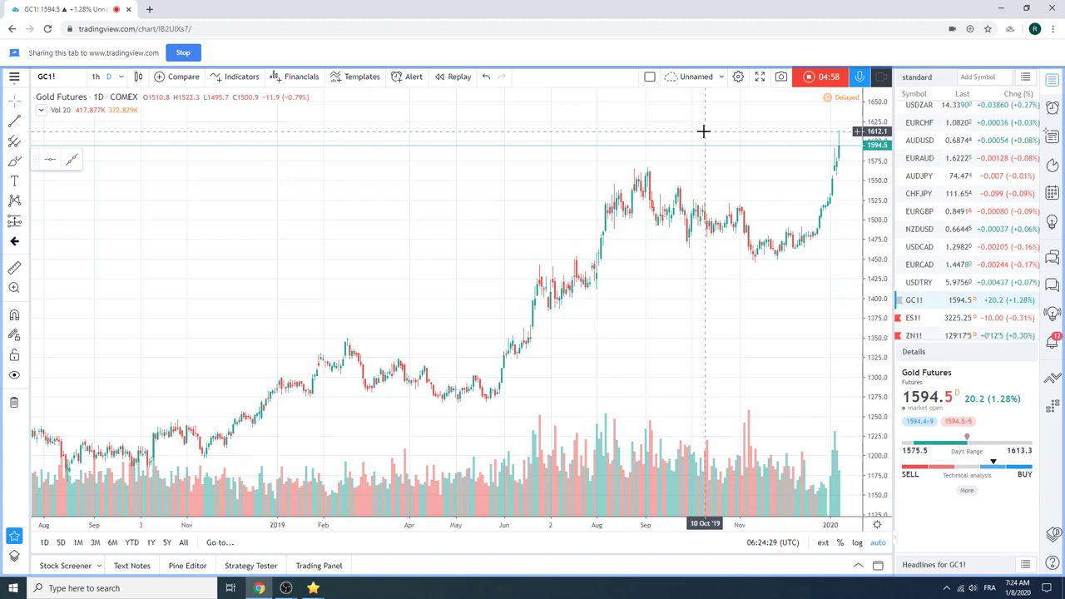
scroll(704, 130, down, 2)
scroll(656, 230, up, 3)
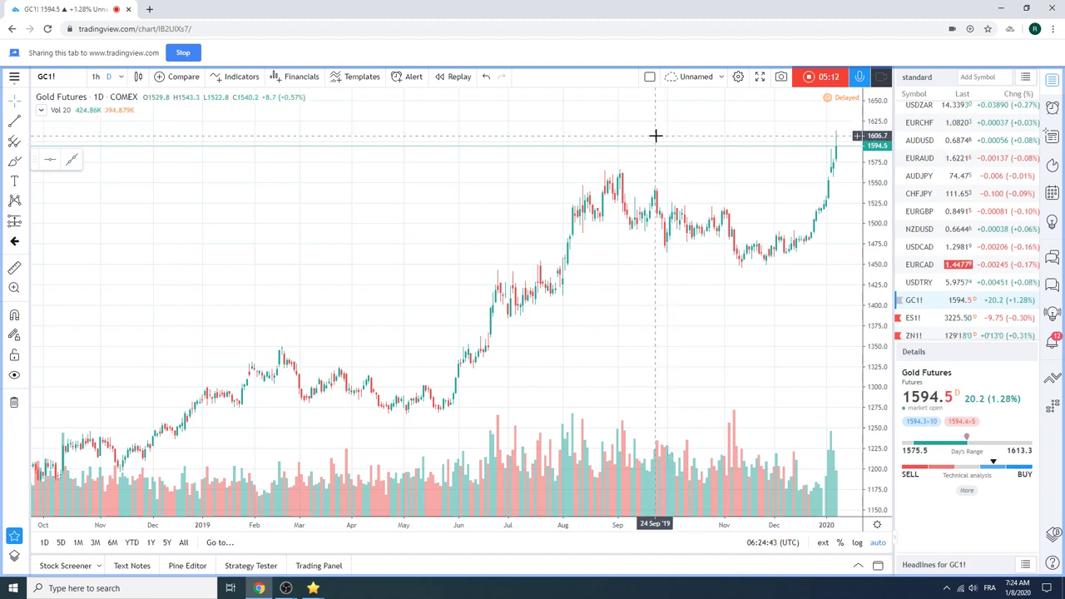
Step: Zoom the gold chart out and back in to review prices from mid-2018 to 2020
scroll(645, 197, down, 2)
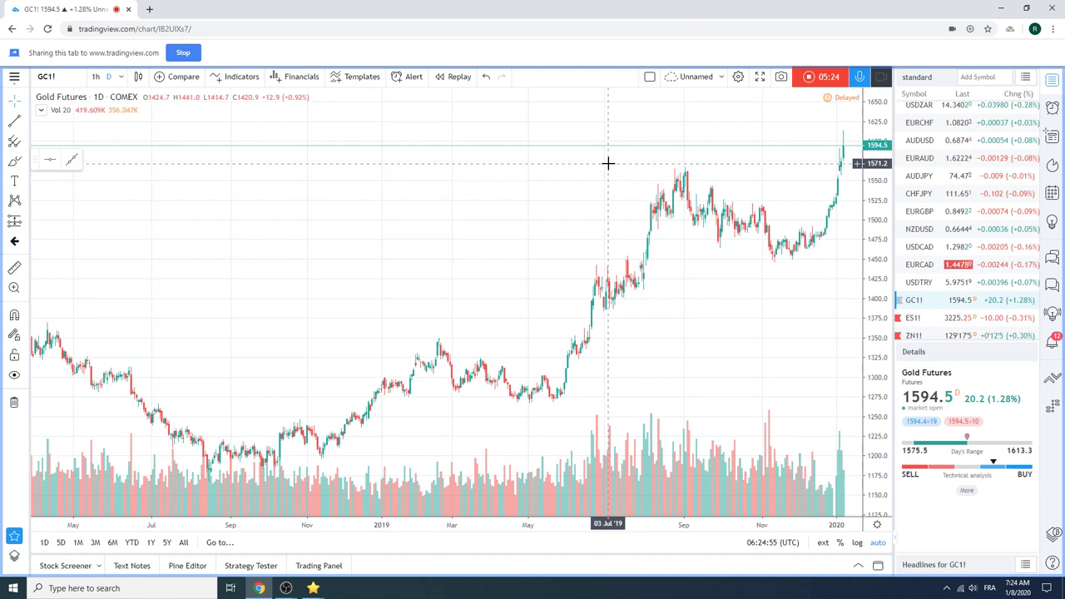
scroll(608, 163, down, 3)
scroll(605, 163, up, 2)
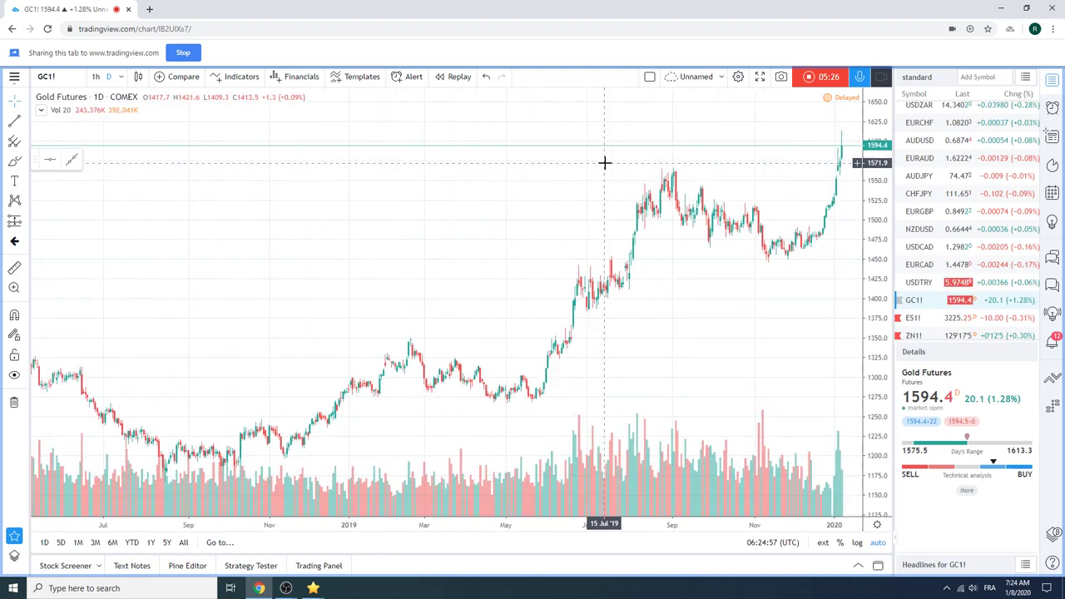
scroll(605, 163, down, 1)
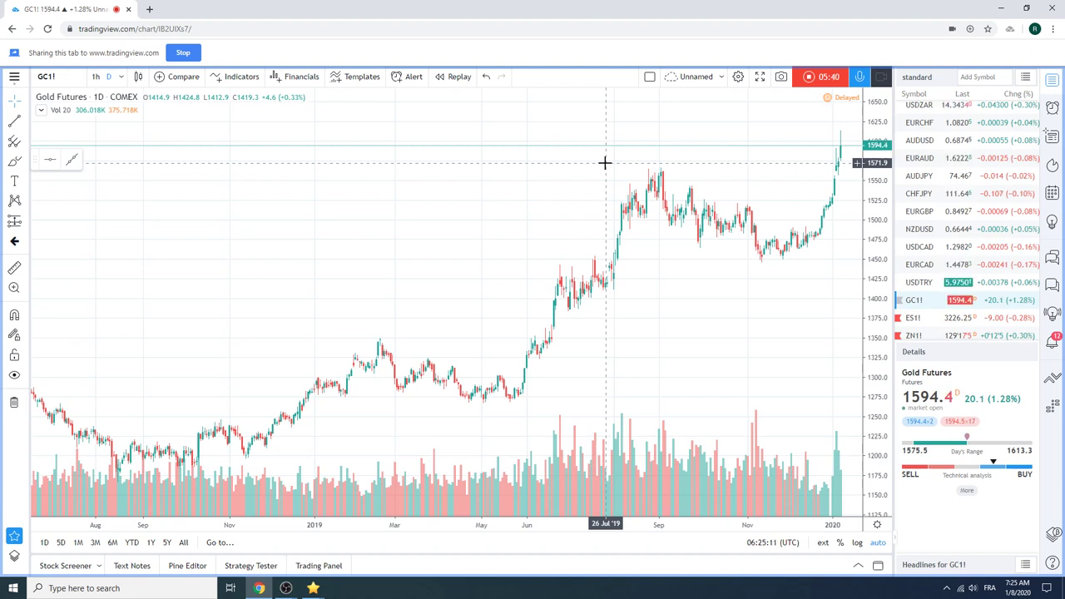
scroll(931, 223, up, 2)
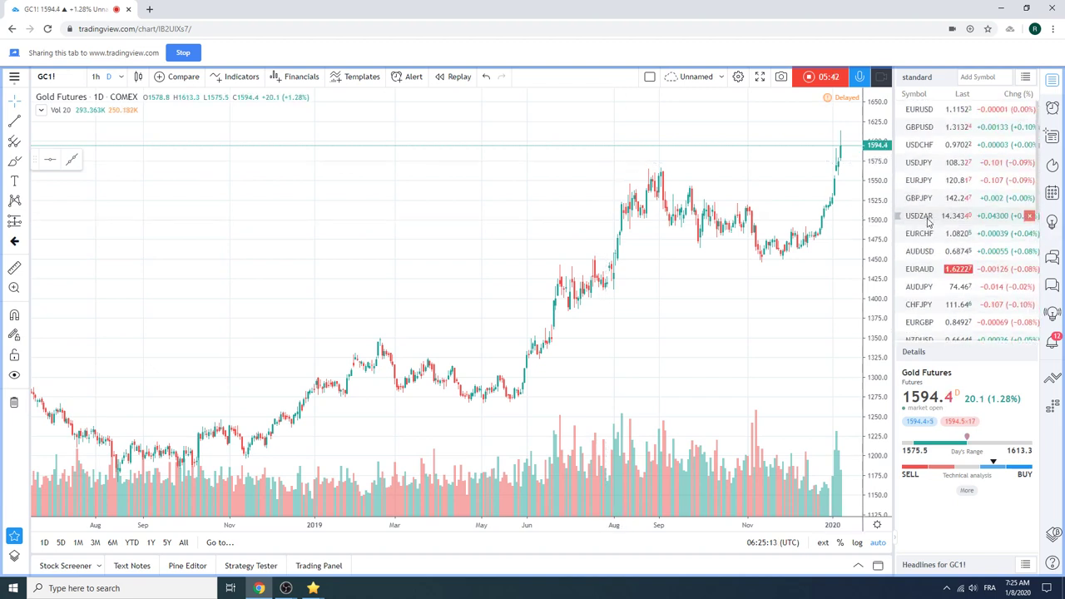
scroll(967, 184, up, 2)
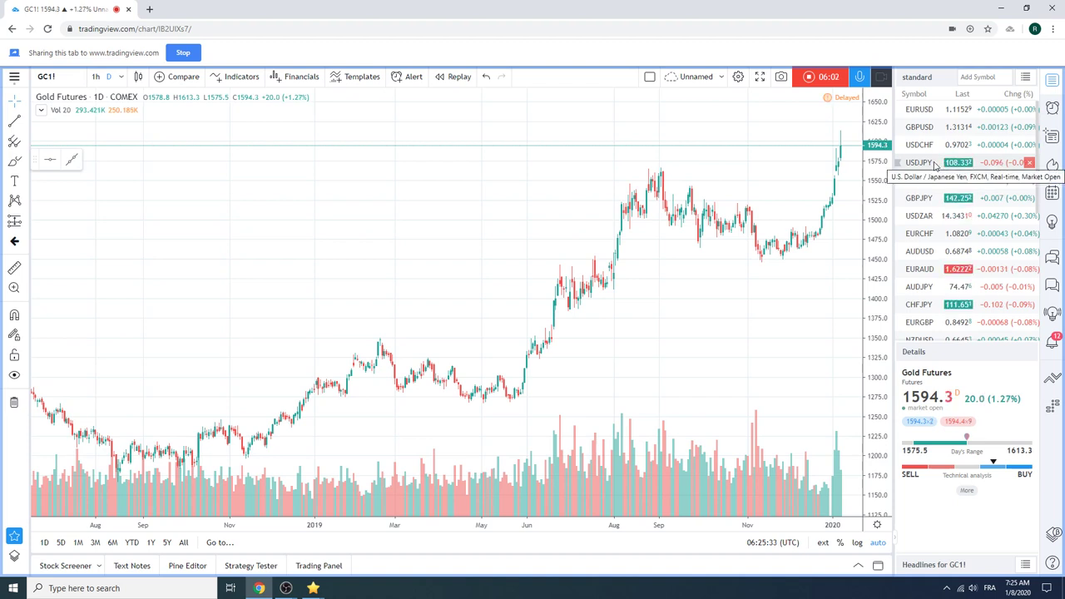
scroll(934, 164, down, 3)
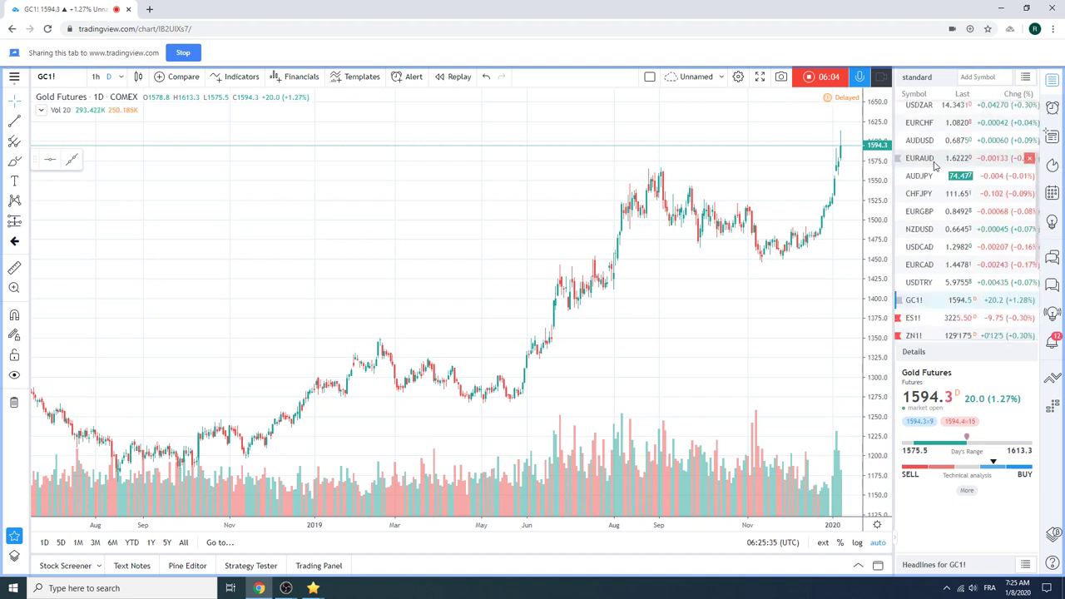
Step: Load S&P 500 E-mini Futures (ES1!) daily candles at 3225.50, down 9.75 (0.30%)
click(916, 318)
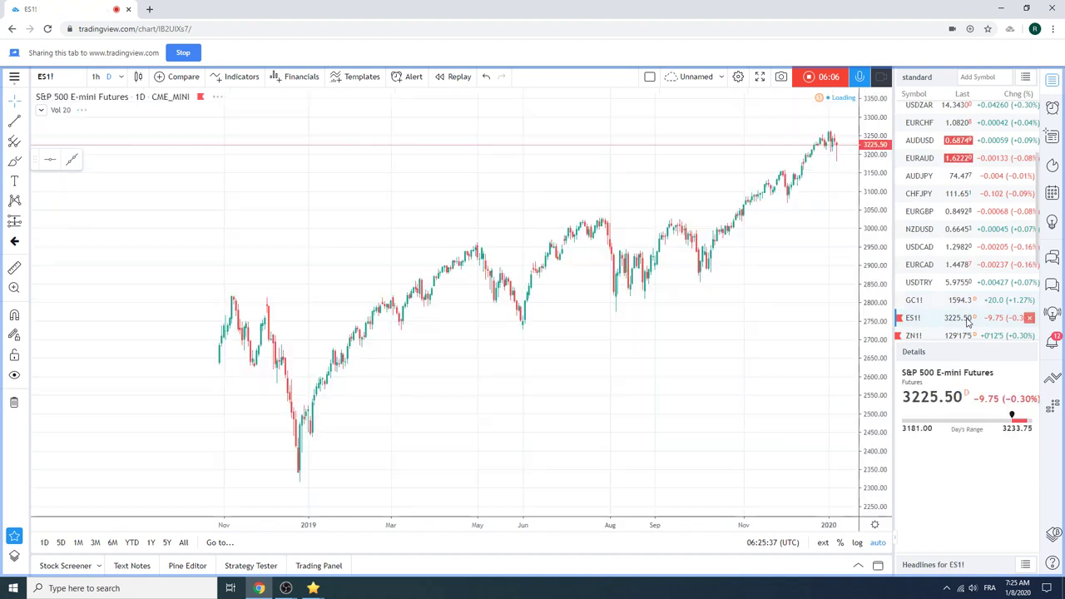